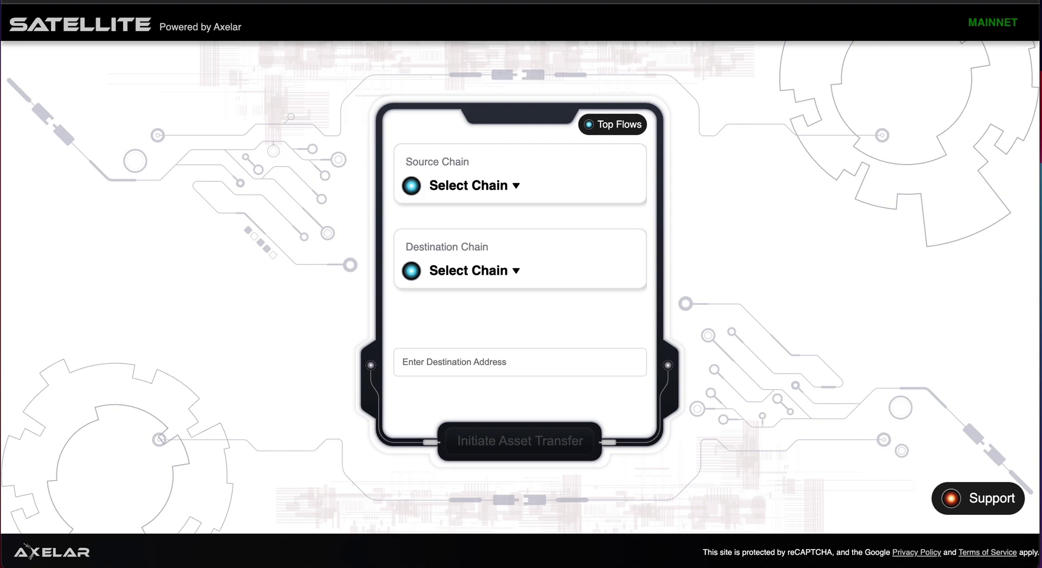
- Pick the UST Terra-to-Avalanche route from Top Flows, with a 10.1 UST minimum and 0.1% fee
click(514, 190)
scroll(540, 283, down, 1)
scroll(540, 282, down, 3)
scroll(539, 281, up, 4)
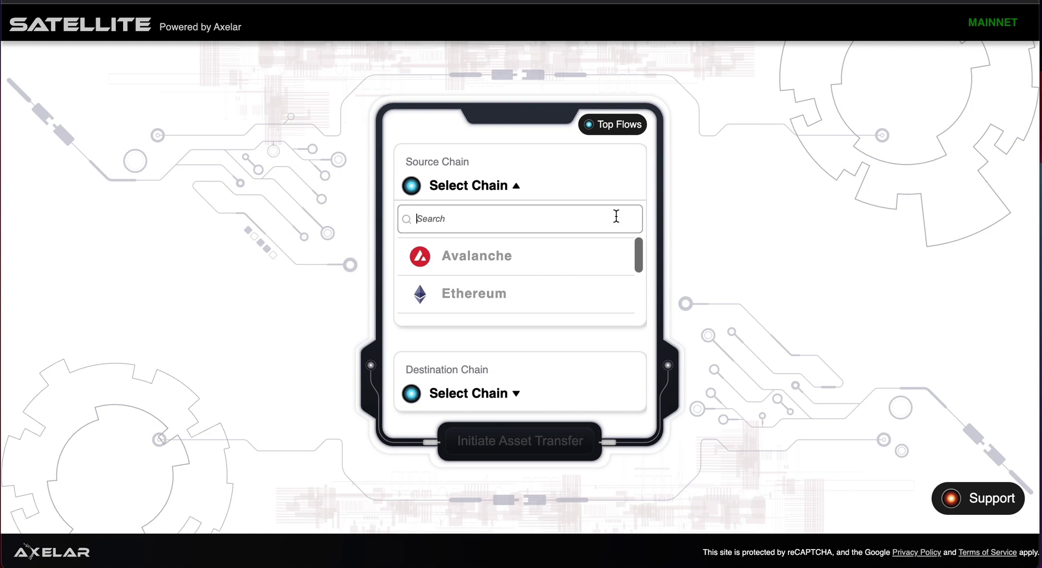
click(624, 126)
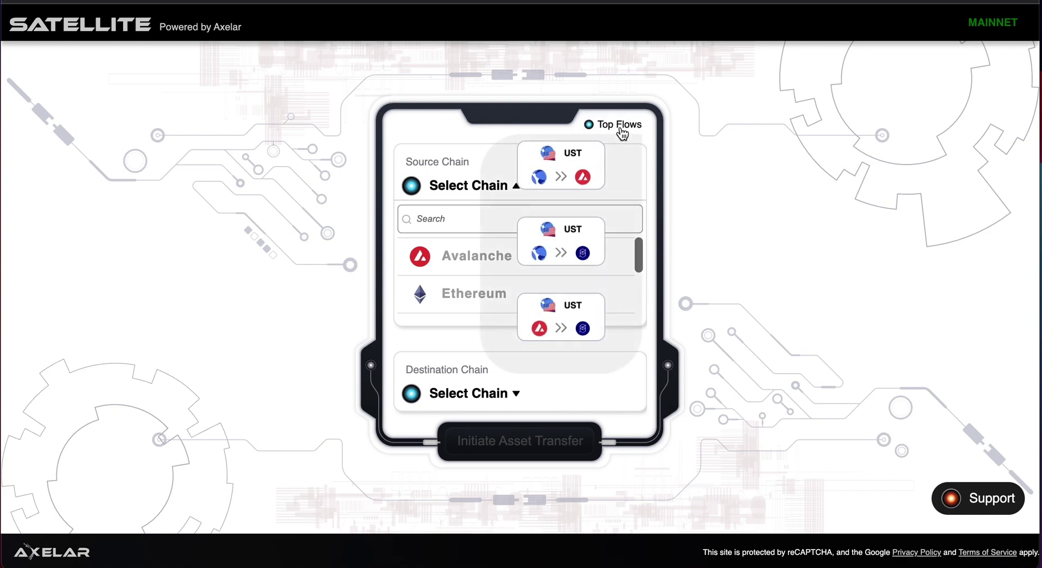
click(580, 166)
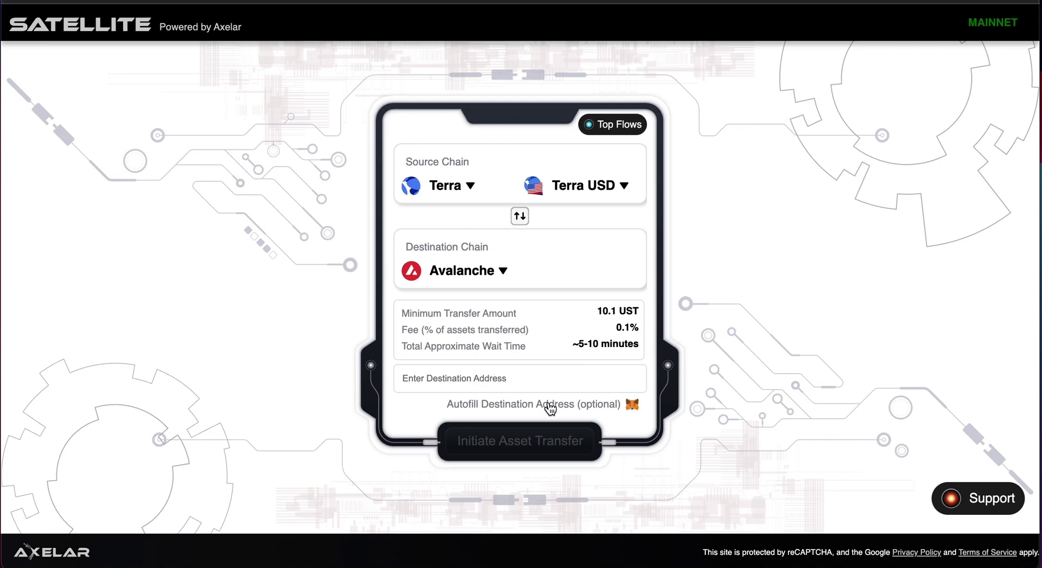
- Autofill the Avalanche destination from MetaMask Account 1 and initiate the transfer to get a deposit address
click(611, 411)
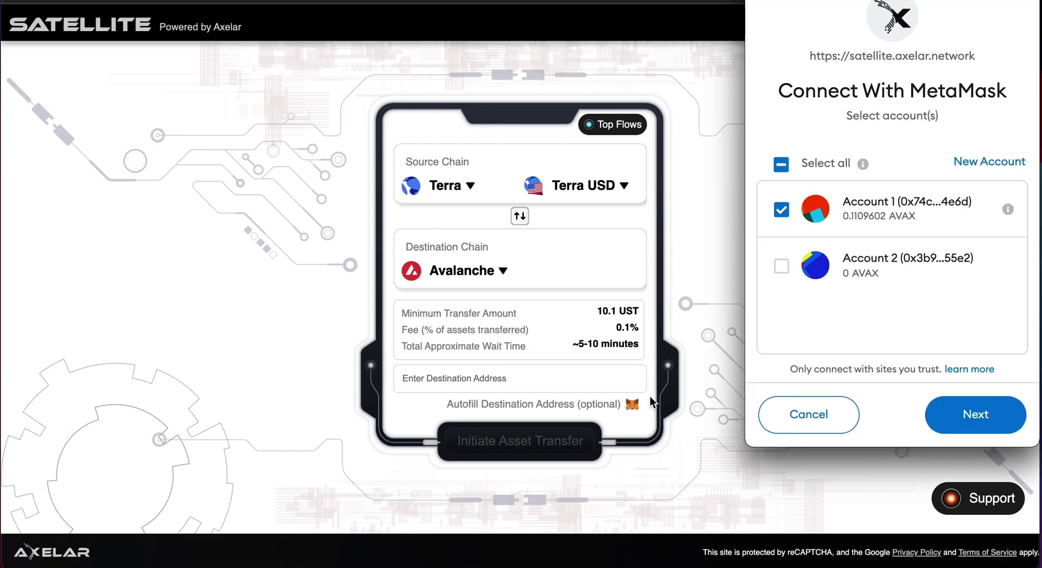
click(972, 415)
click(966, 420)
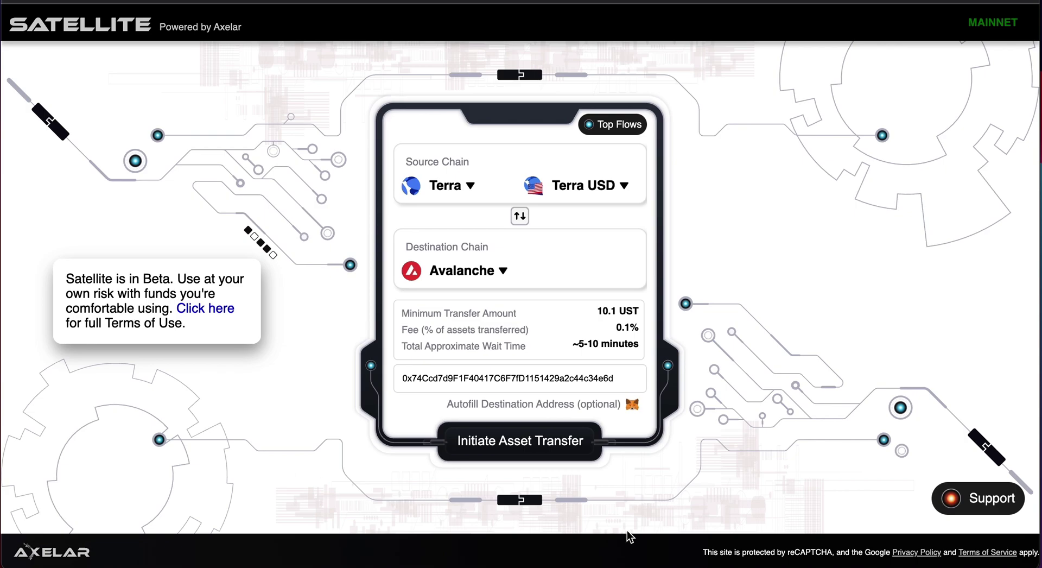
click(516, 440)
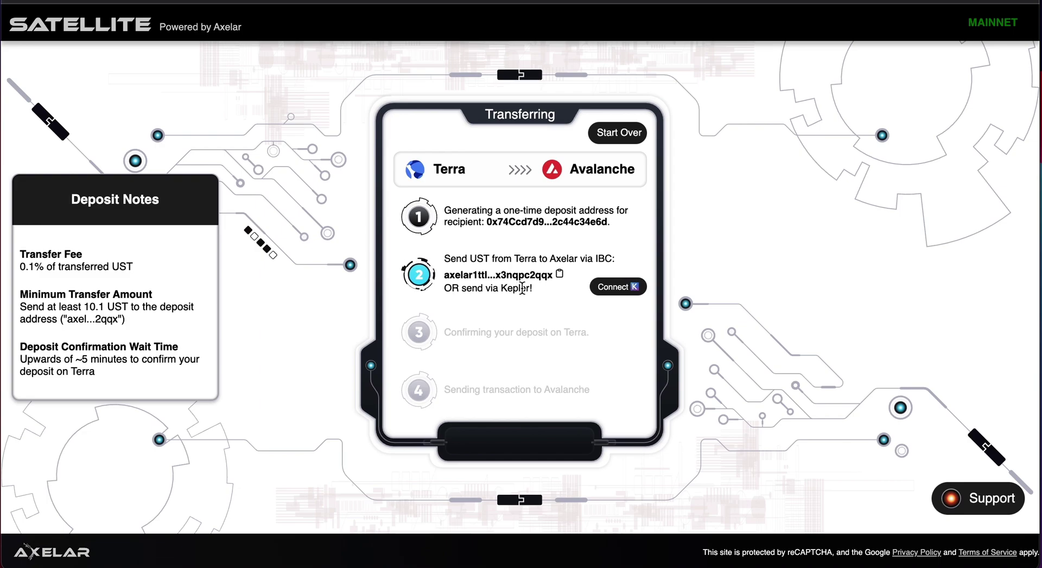
- Connect the Keplr wallet, allowing the columbus-5 chain and the site connection
click(619, 293)
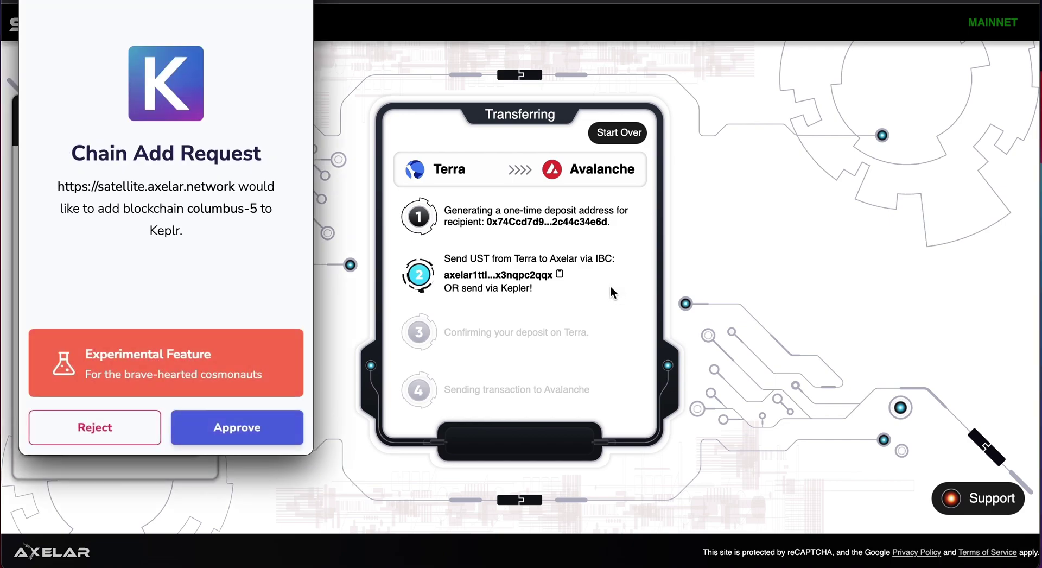
click(256, 438)
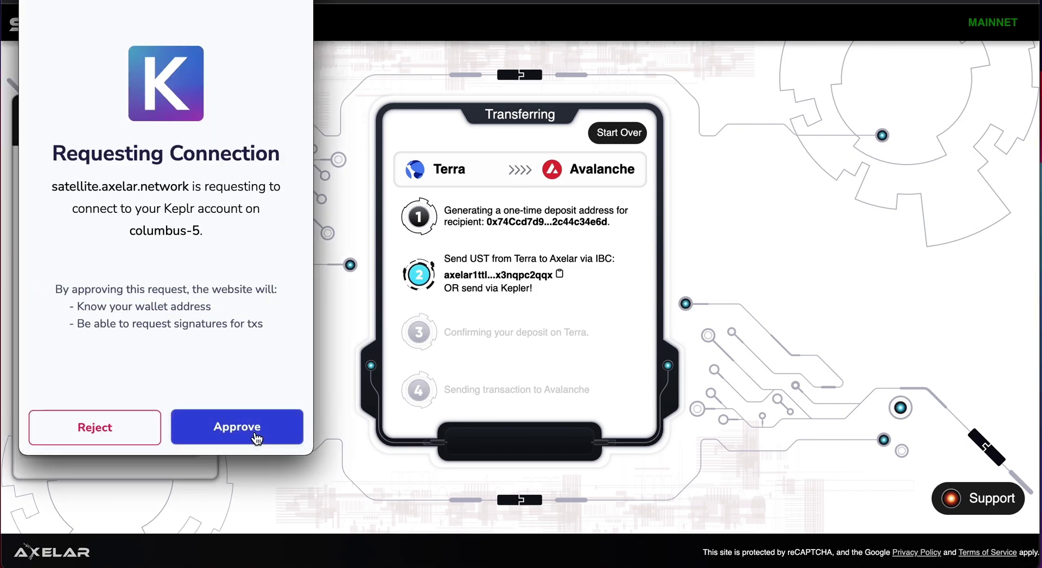
click(255, 432)
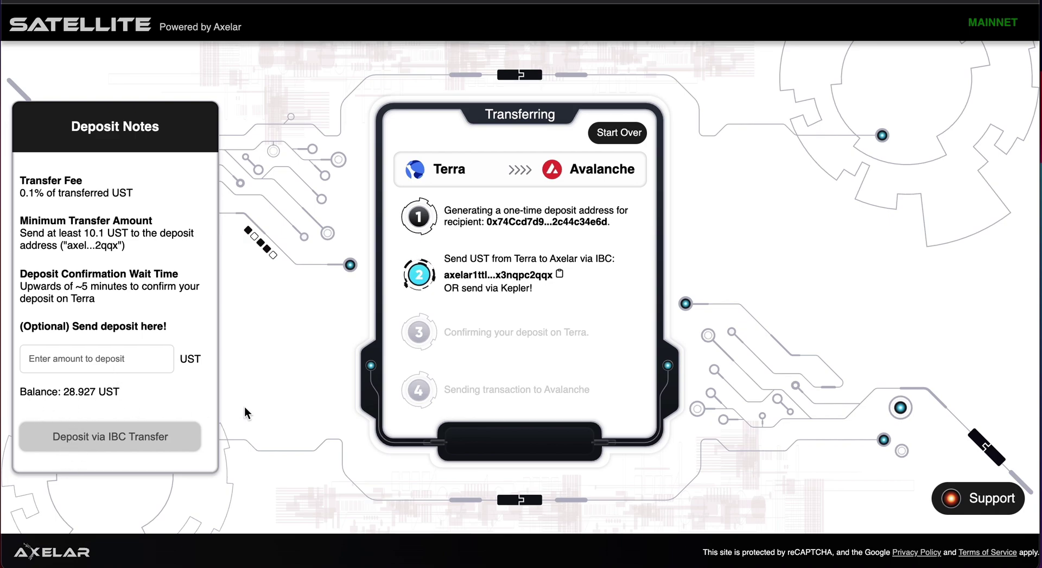
- Deposit 20 UST via IBC transfer and approve the transaction in Keplr
click(107, 358)
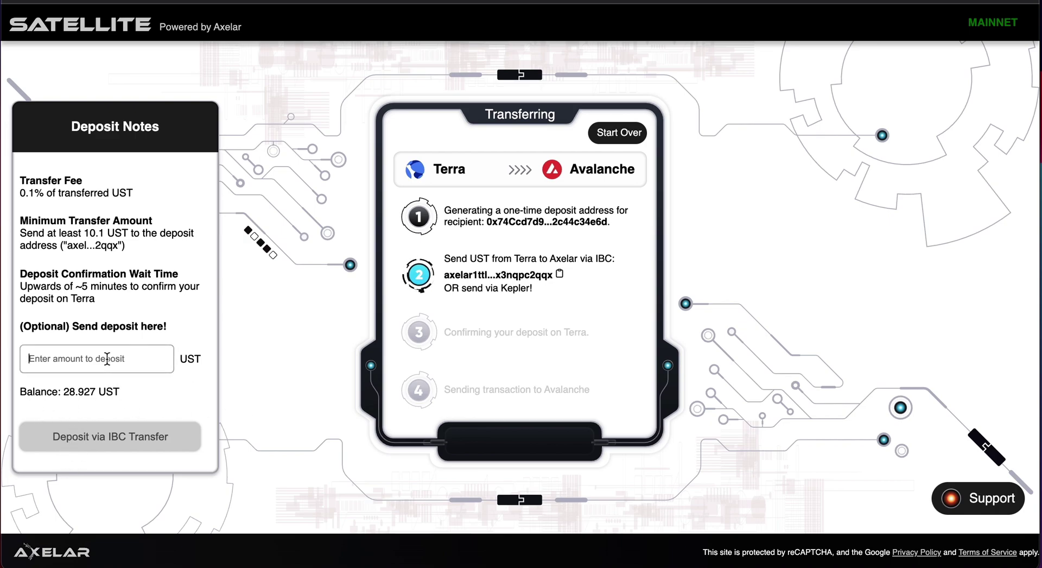
text(20)
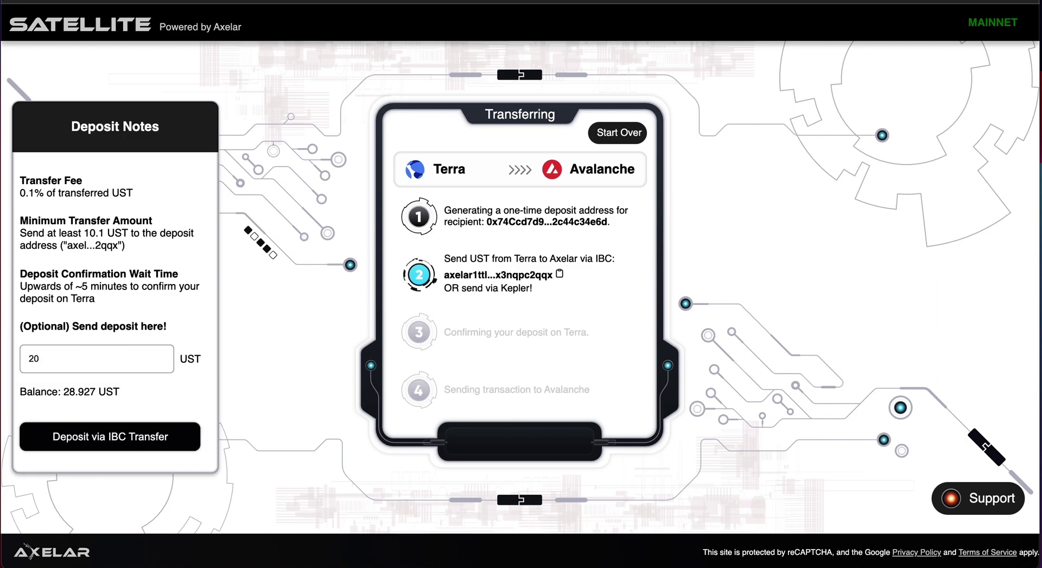
click(124, 438)
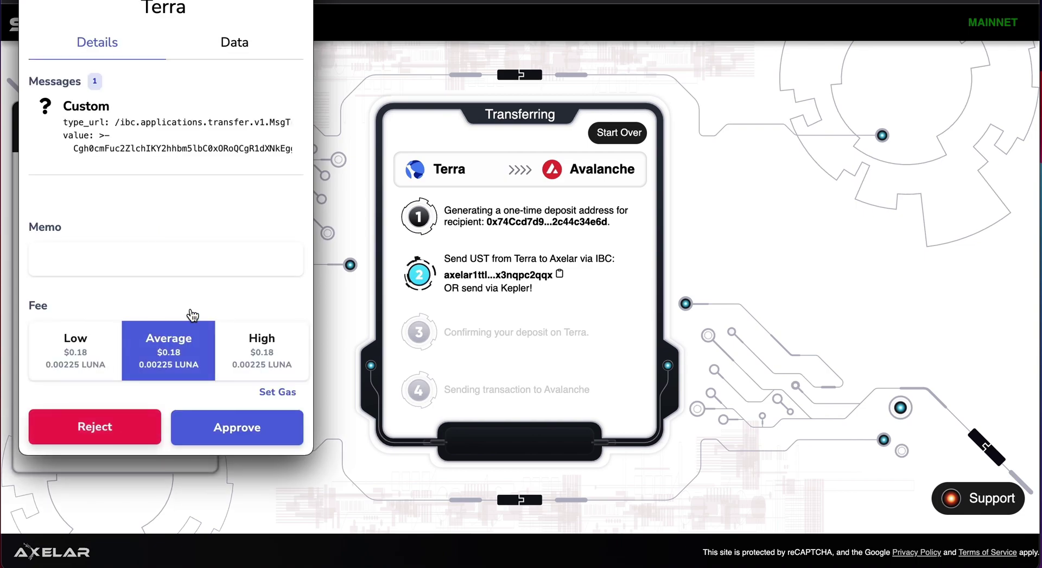
click(228, 42)
scroll(200, 227, down, 10)
scroll(200, 227, up, 10)
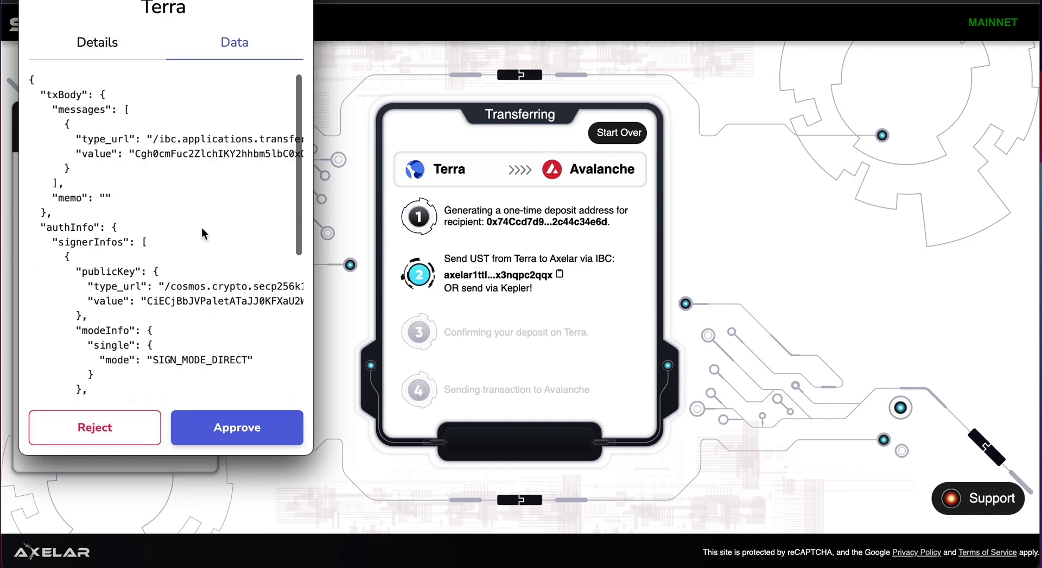
click(259, 429)
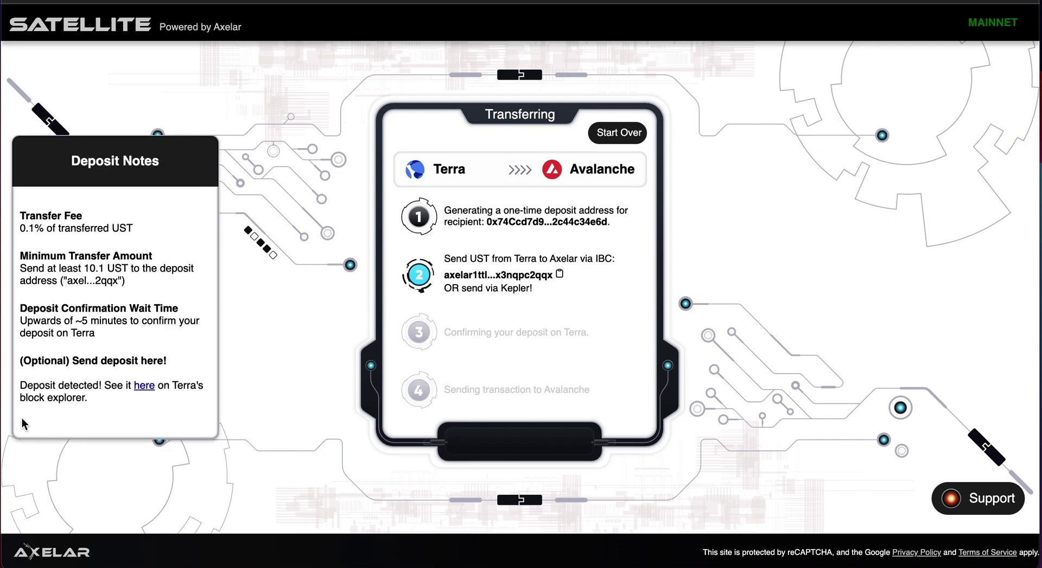
click(145, 387)
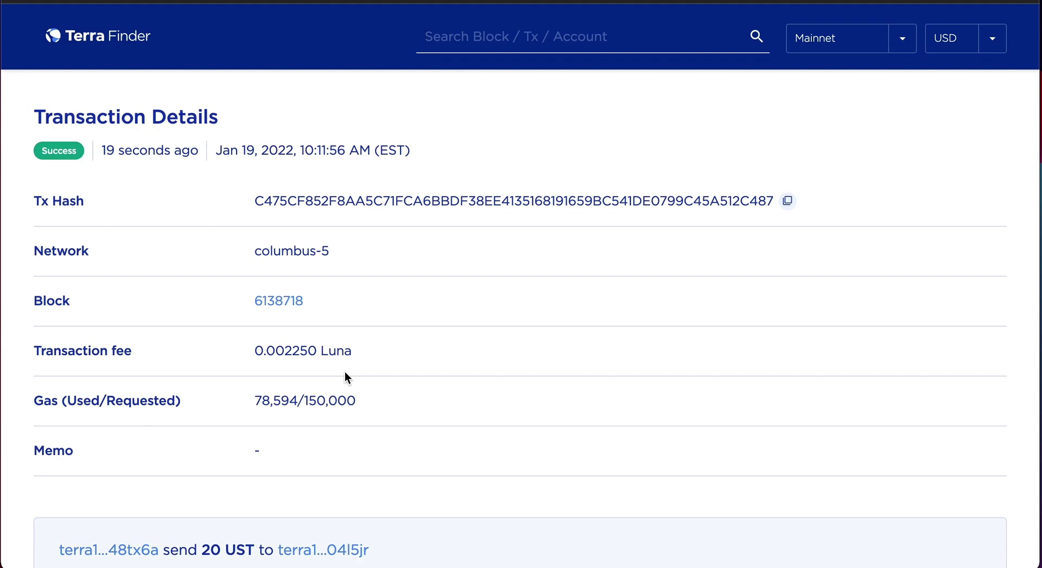
scroll(346, 375, down, 4)
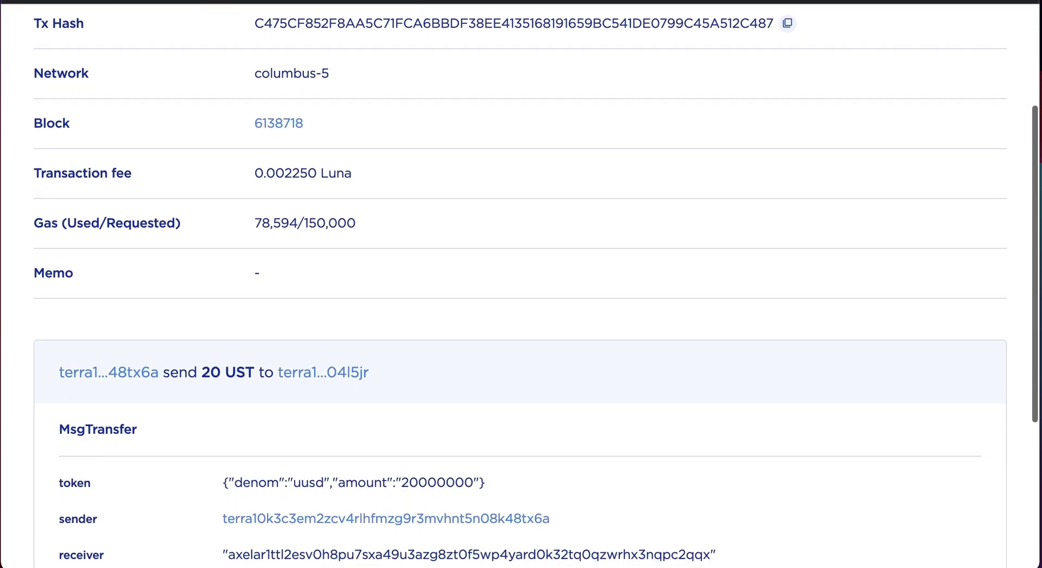
scroll(346, 375, down, 2)
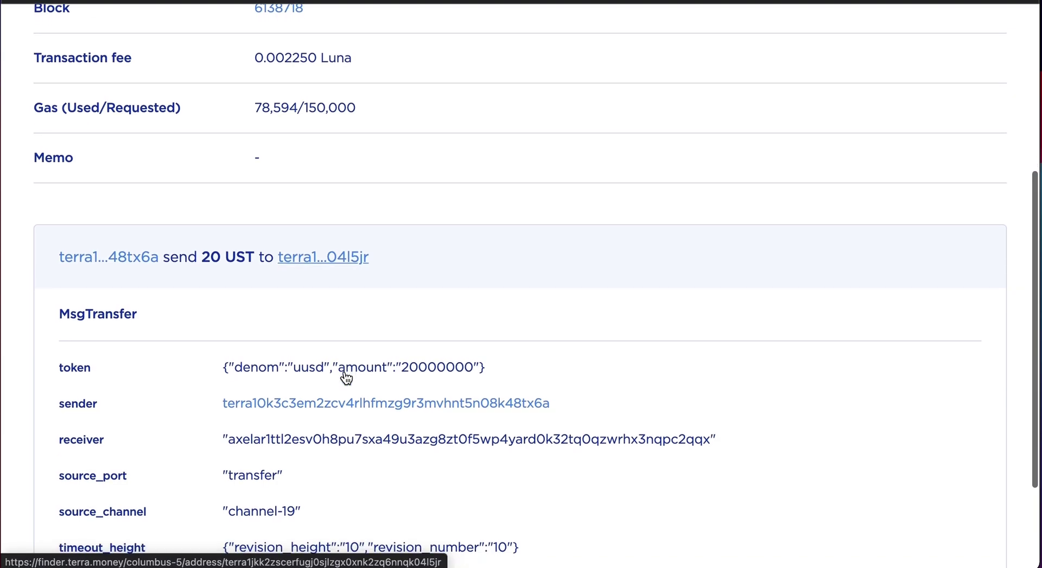
scroll(345, 371, down, 3)
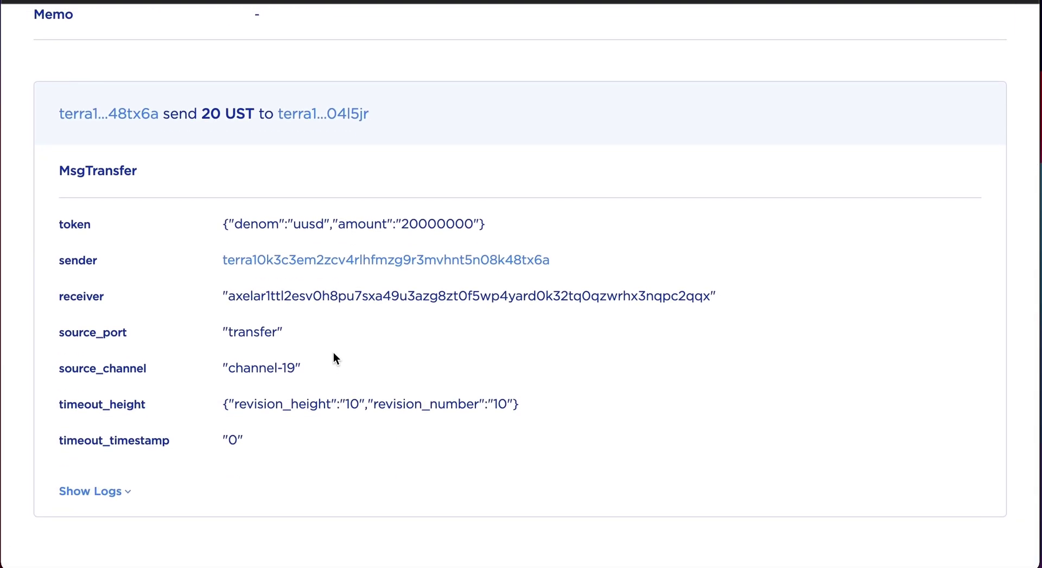
double_click(488, 293)
scroll(488, 293, up, 10)
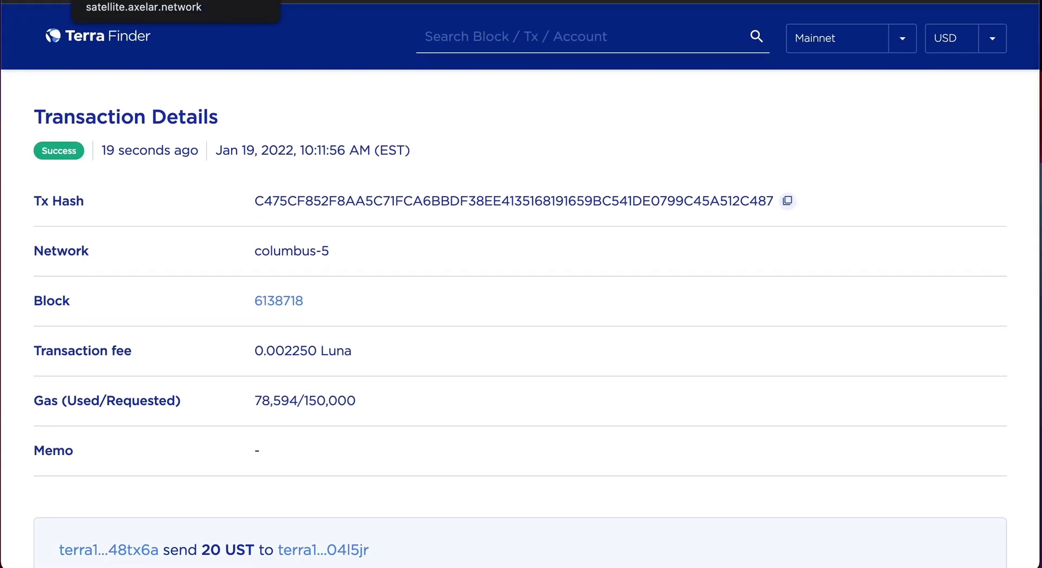
- Return to the Satellite transfer, where the 20 UST deposit is confirmed and 19.98 UST is sending
click(163, 2)
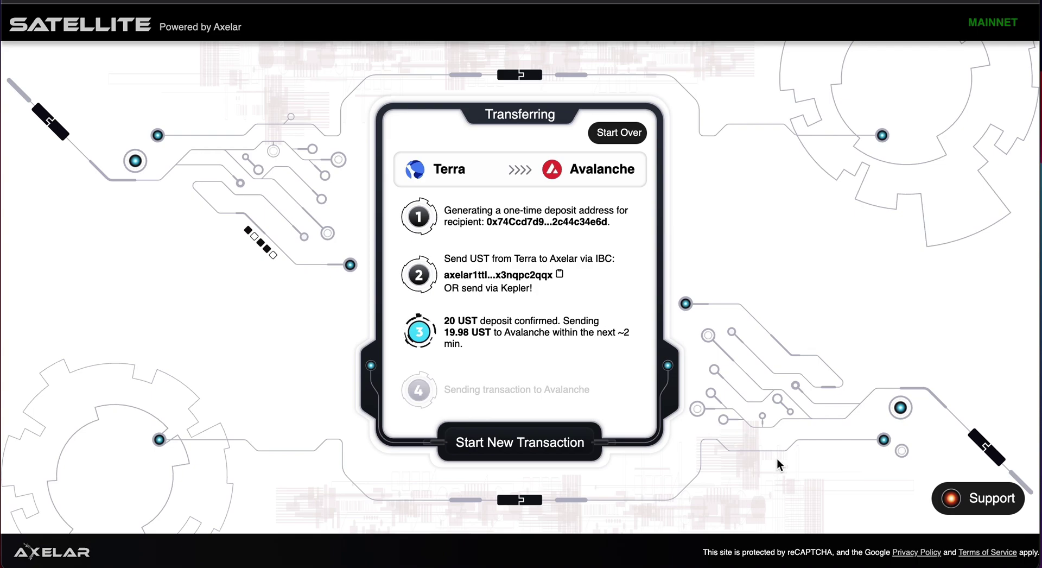
- Open the Support panel with live-transaction trace details while step 4 reaches Transaction completed
click(978, 502)
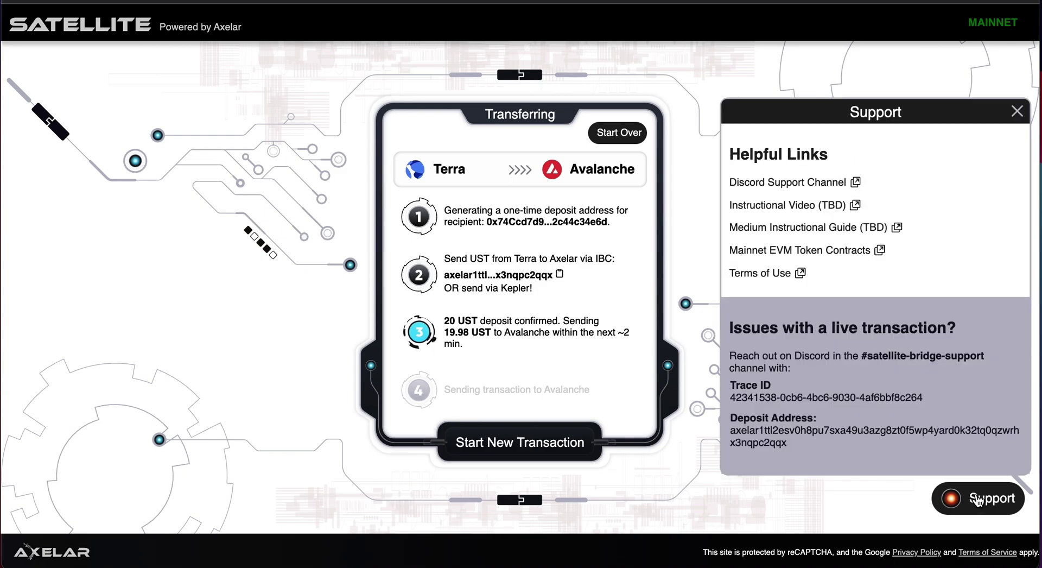
mouse_move(889, 399)
mouse_move(931, 431)
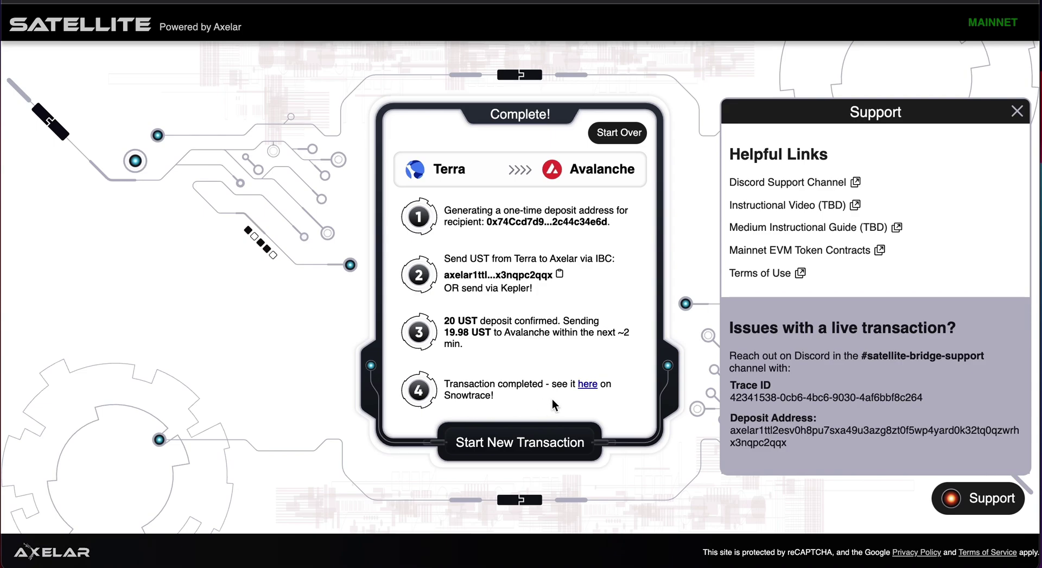
- Open the completed Avalanche transaction on Snowtrace and look over the 19.98 UST delivery
click(588, 384)
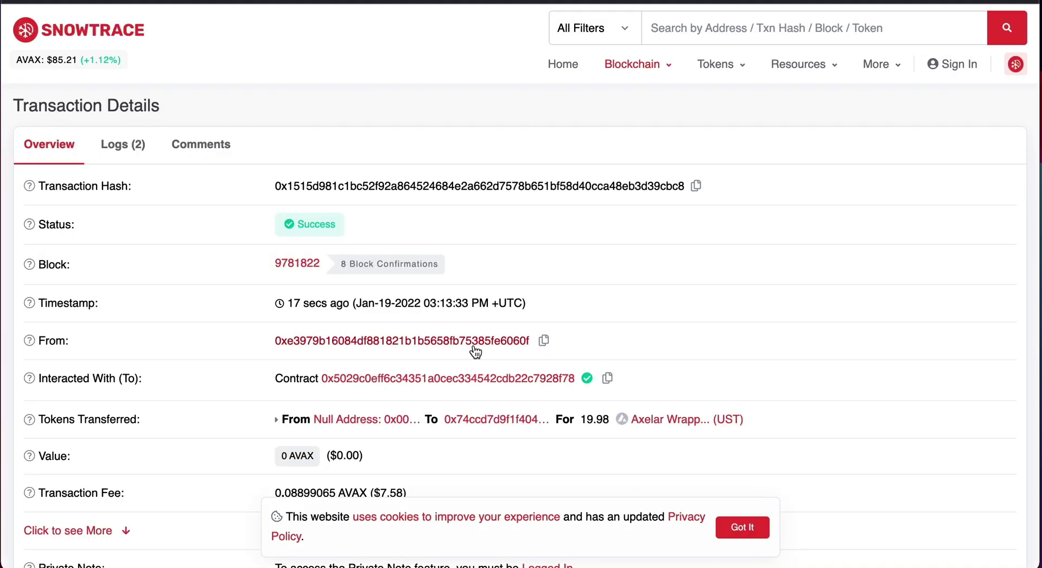
scroll(475, 348, down, 3)
scroll(474, 346, up, 3)
scroll(474, 347, down, 3)
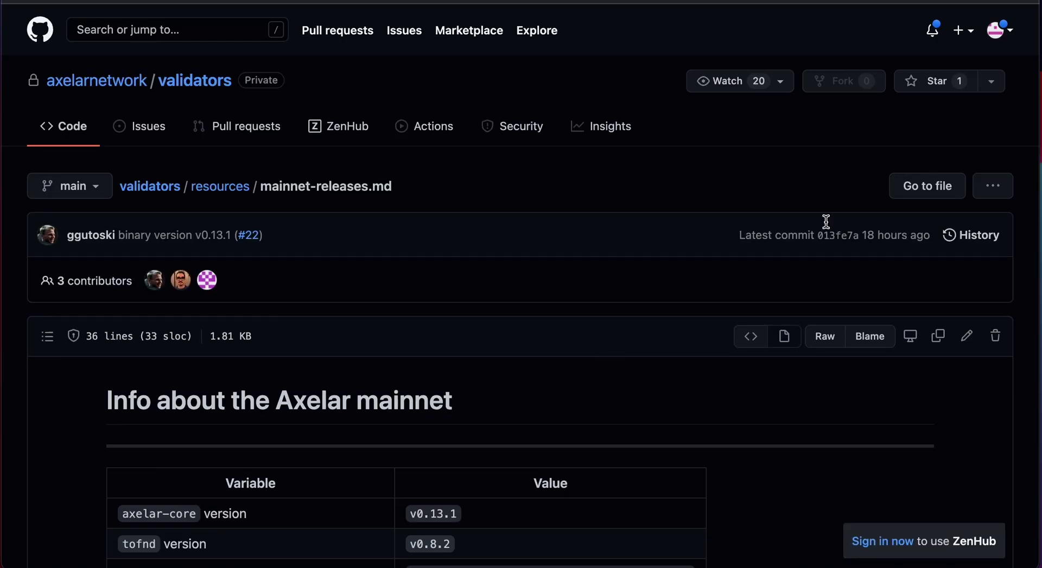
- Select the Avalanche axelarUST token address in the mainnet-releases.md table, then go back to Satellite
scroll(657, 406, down, 3)
scroll(657, 406, down, 3)
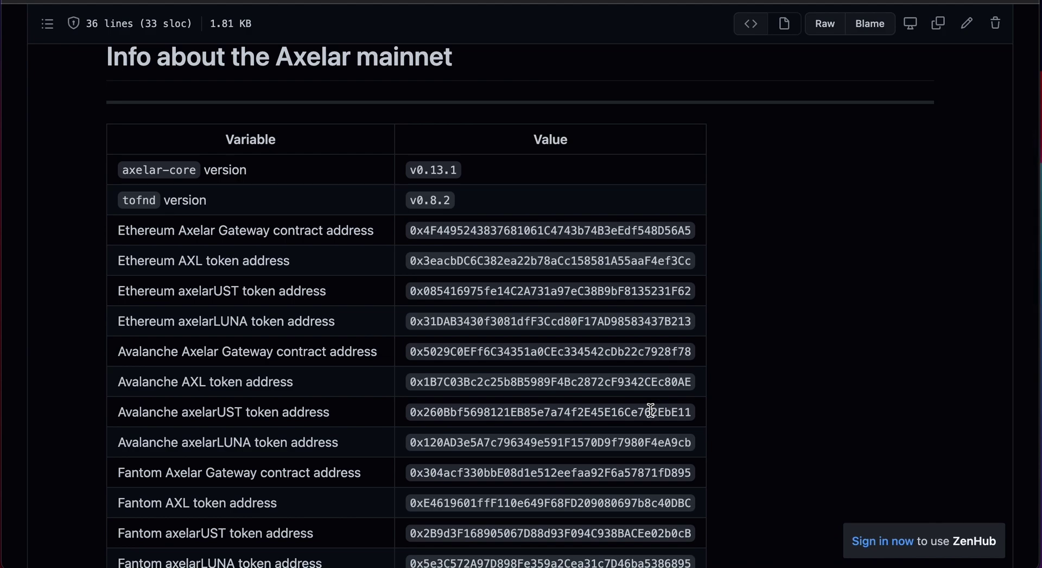
double_click(574, 411)
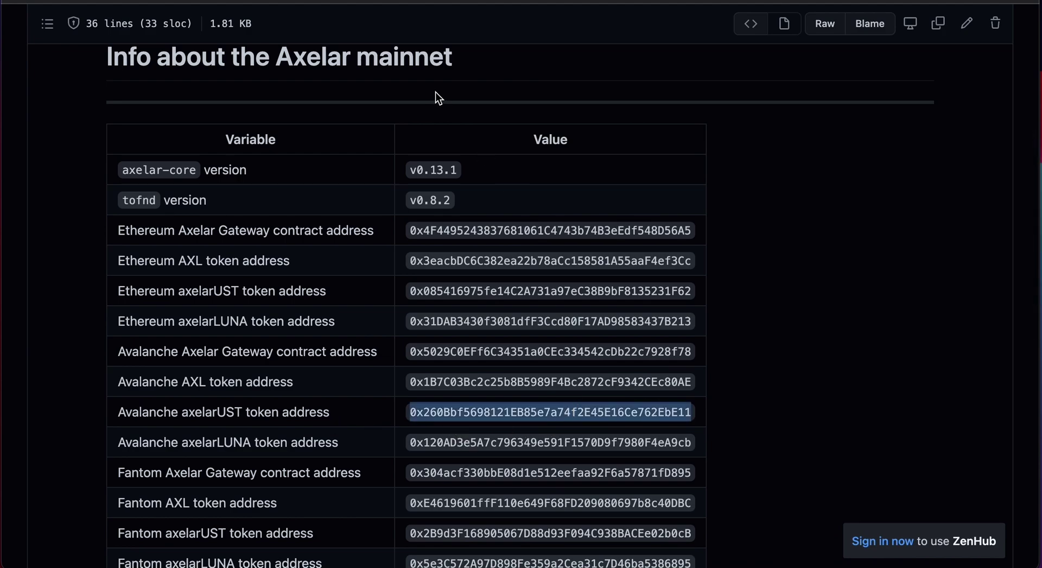
key(ctrl+Tab)
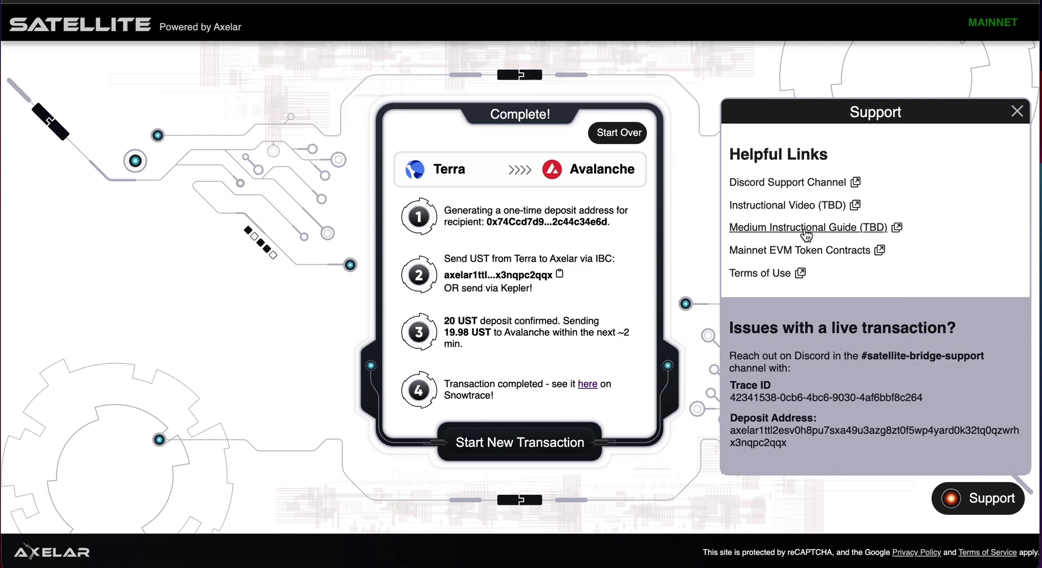
- Start a new transfer of Terra USD from Avalanche to Terra, autofilling the destination from Keplr
click(537, 444)
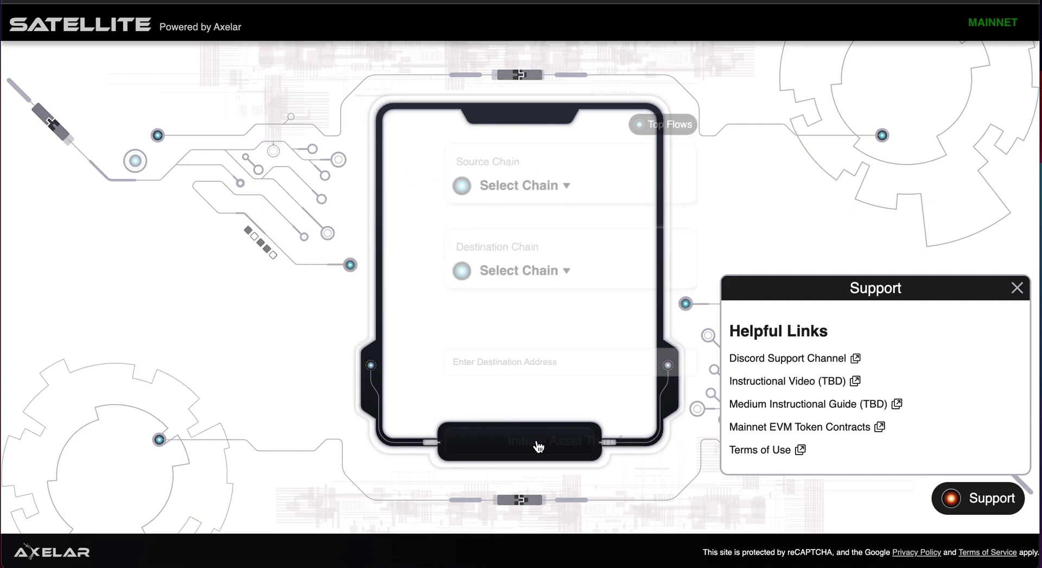
click(1017, 289)
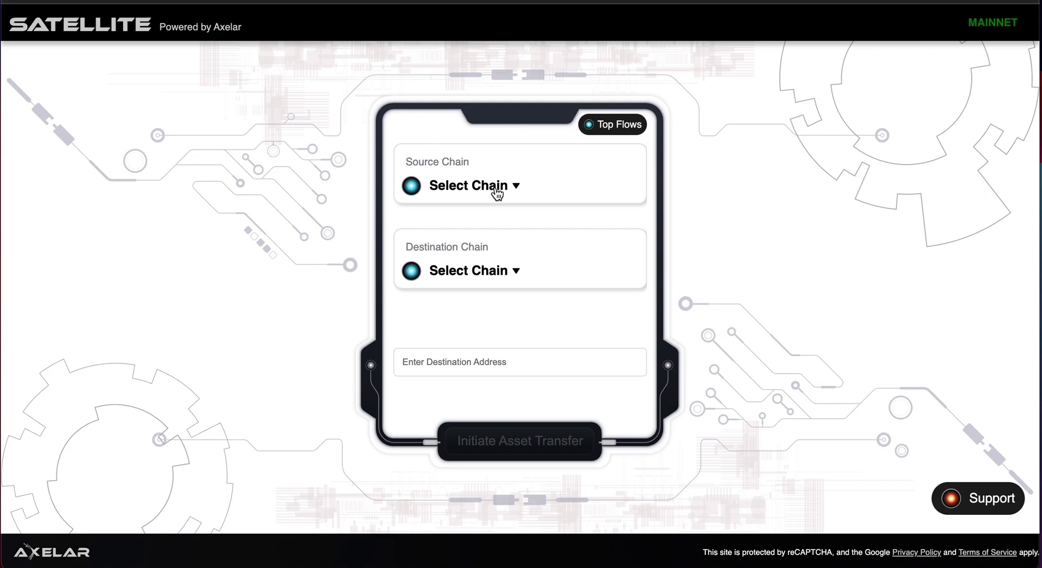
click(497, 191)
click(496, 255)
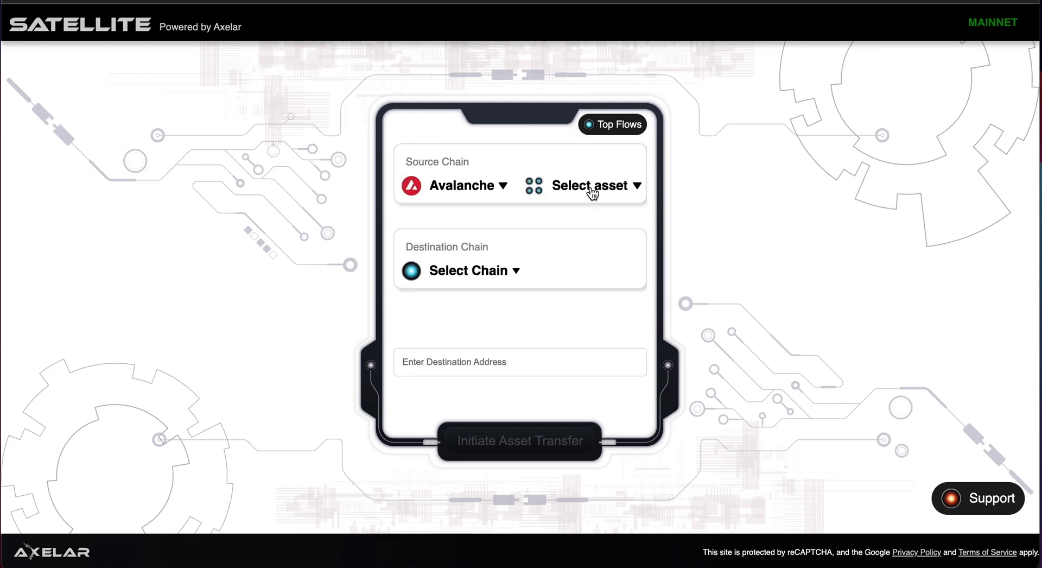
click(592, 193)
click(483, 296)
click(488, 275)
scroll(481, 353, down, 5)
click(467, 384)
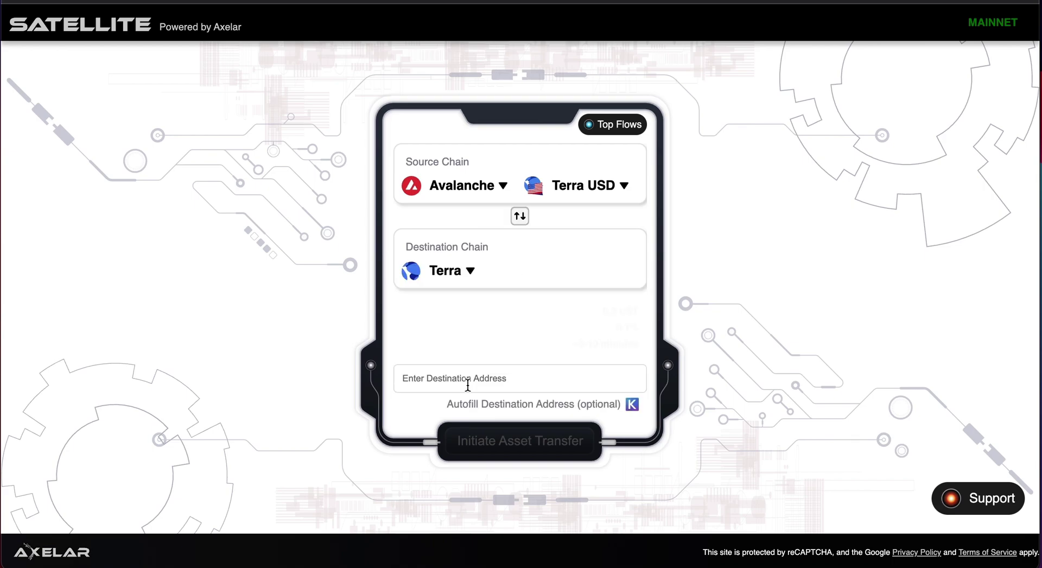
click(632, 405)
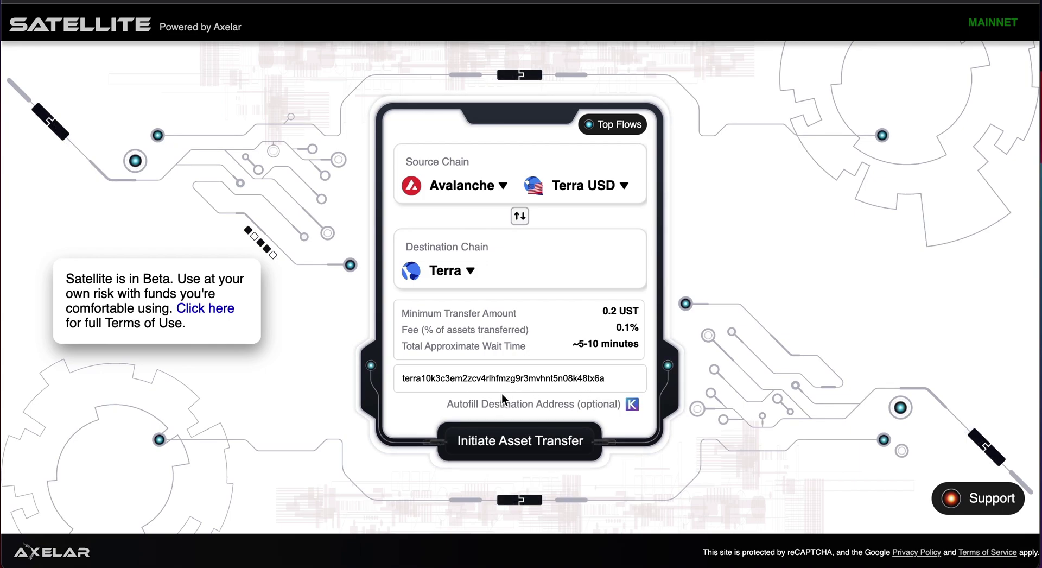
- Initiate the Avalanche-to-Terra transfer and connect the wallet, showing the 20.906 UST balance
click(518, 442)
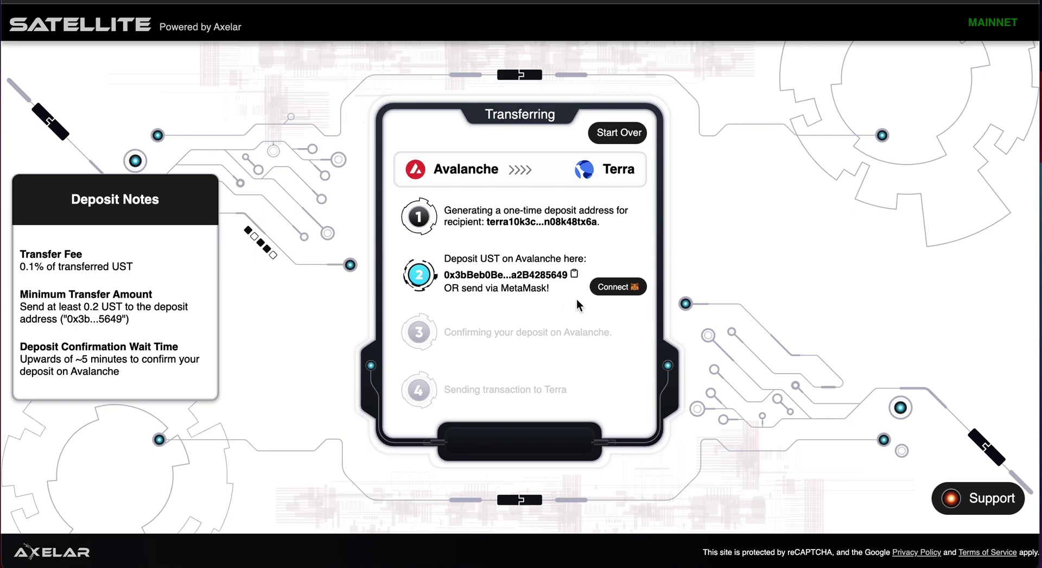
click(612, 287)
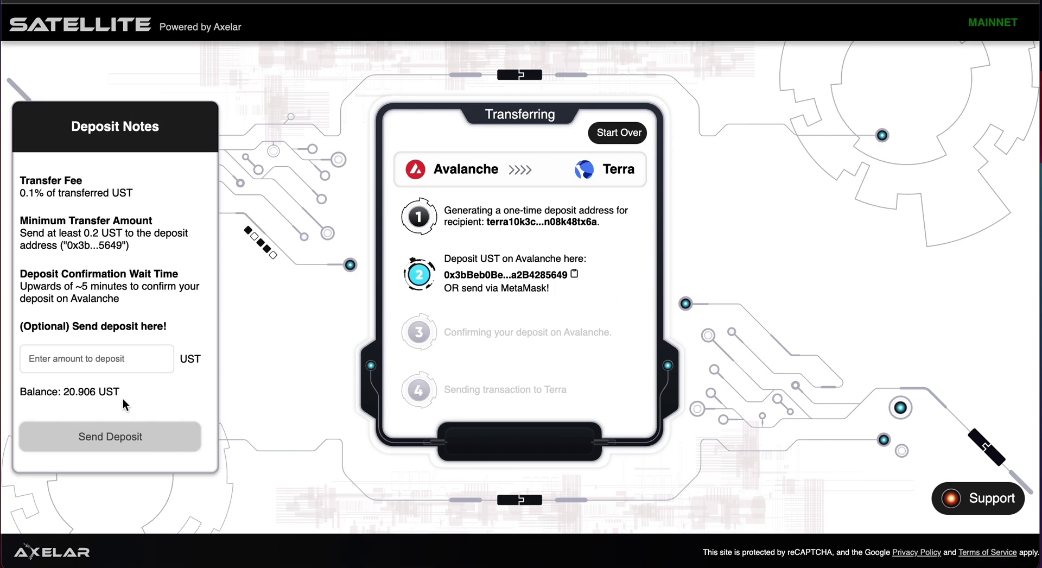